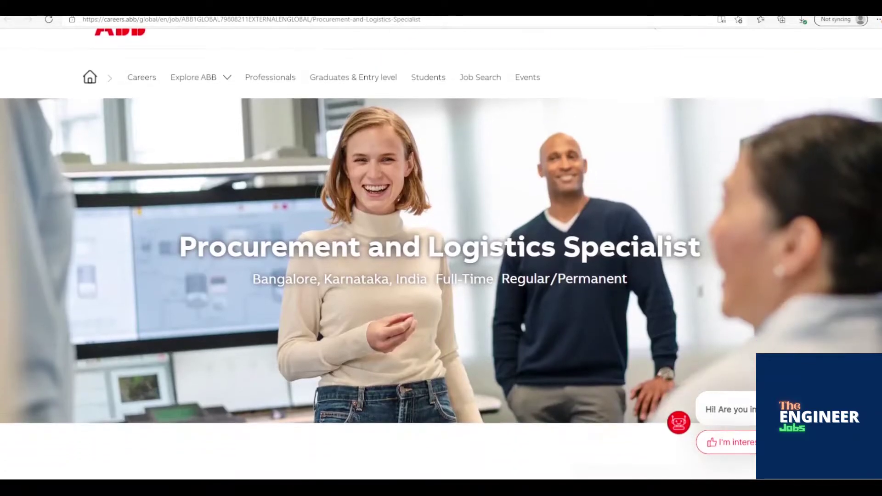
pyautogui.scroll(-1, 441, 248)
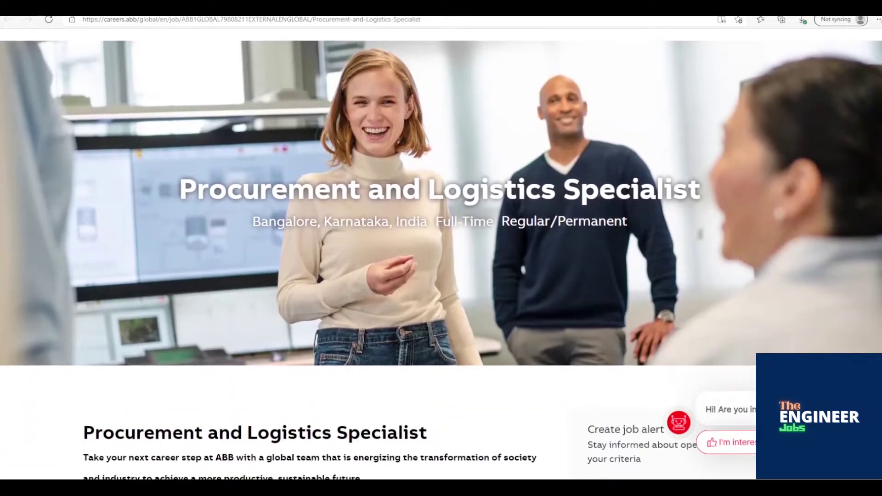
pyautogui.scroll(-1, 441, 276)
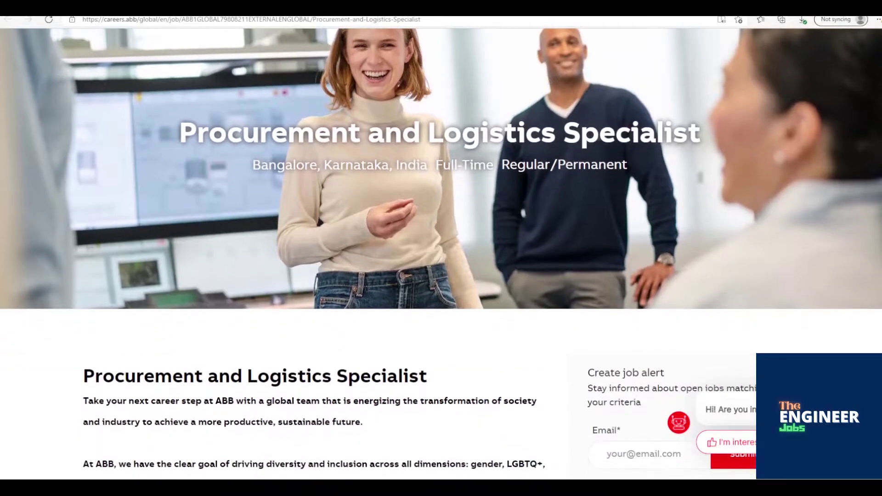
pyautogui.scroll(-1, 441, 276)
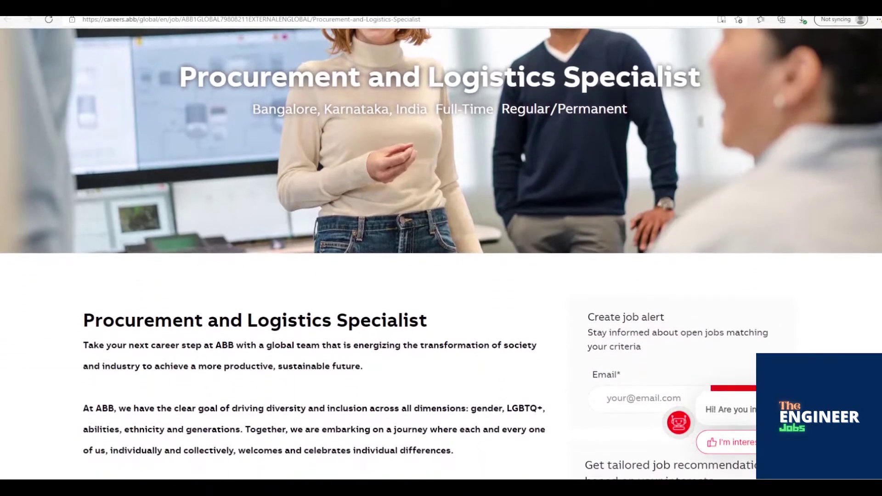
pyautogui.scroll(-1, 441, 276)
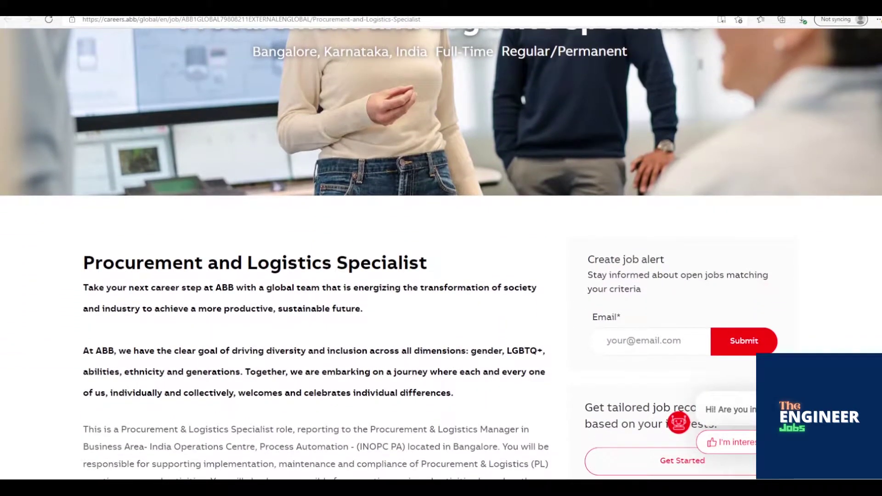
pyautogui.scroll(-1, 441, 275)
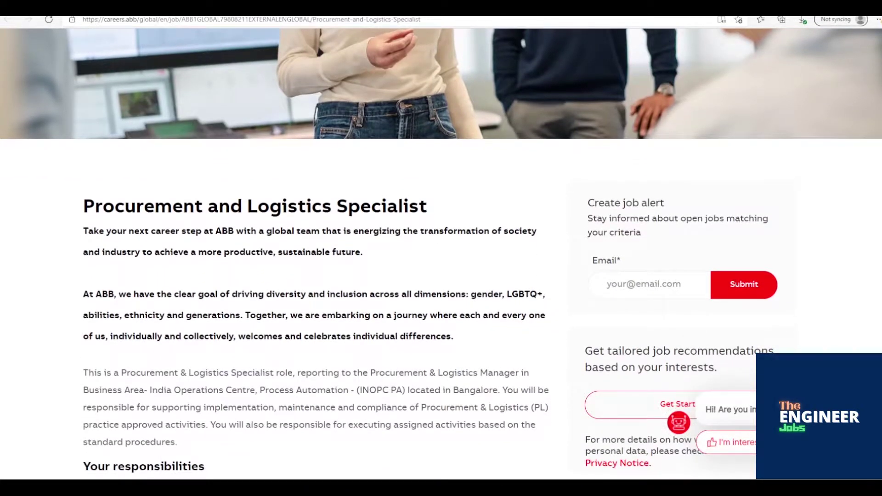
pyautogui.scroll(-1, 441, 276)
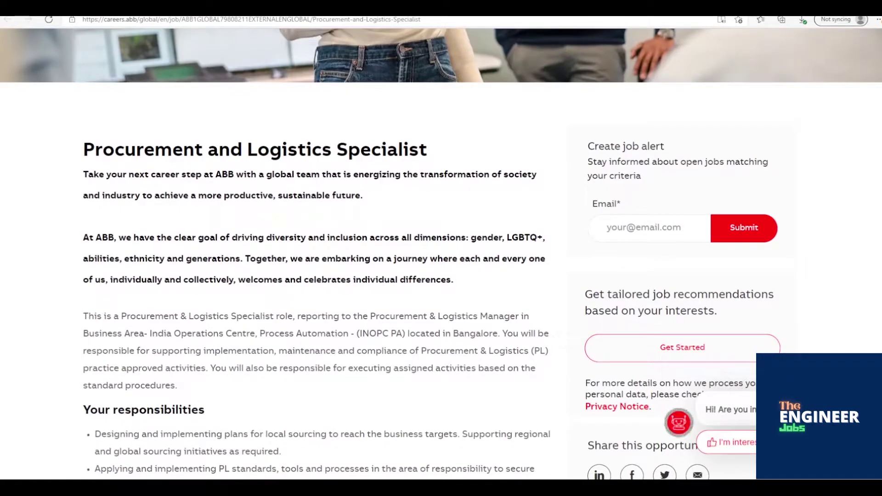
pyautogui.scroll(-1, 441, 276)
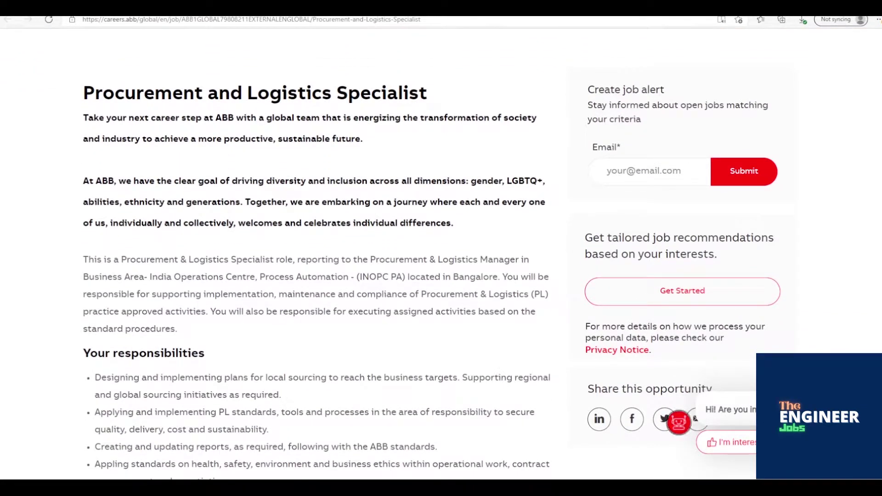
pyautogui.scroll(-1, 441, 276)
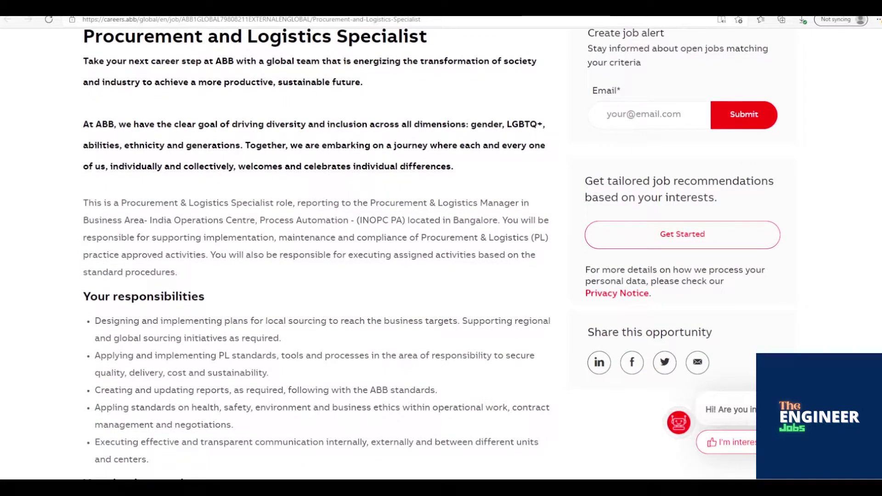
pyautogui.scroll(-1, 441, 276)
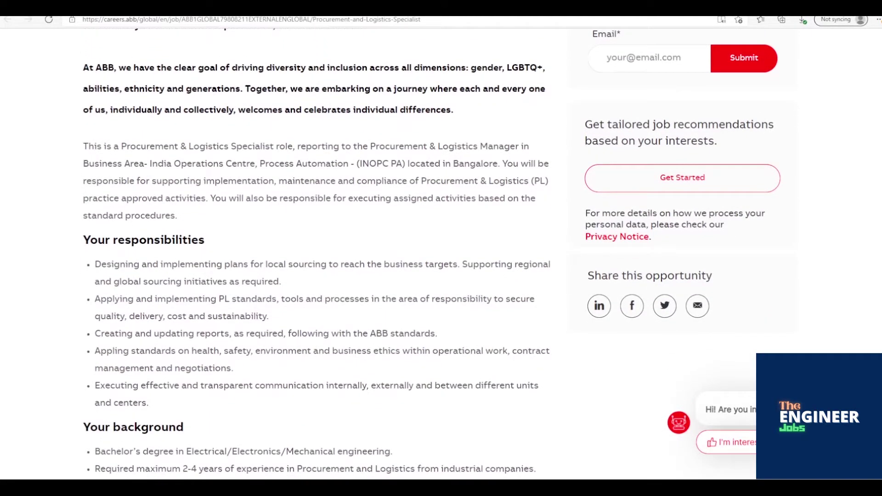
pyautogui.scroll(-1, 441, 276)
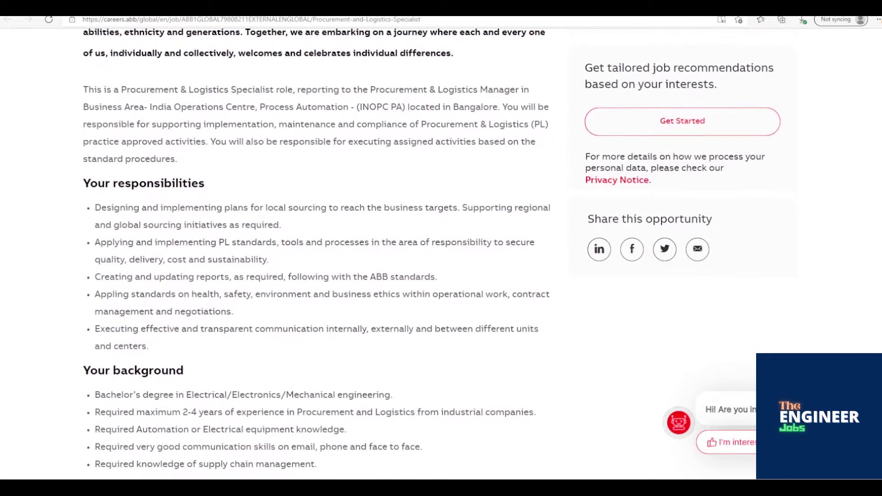
pyautogui.scroll(-1, 441, 276)
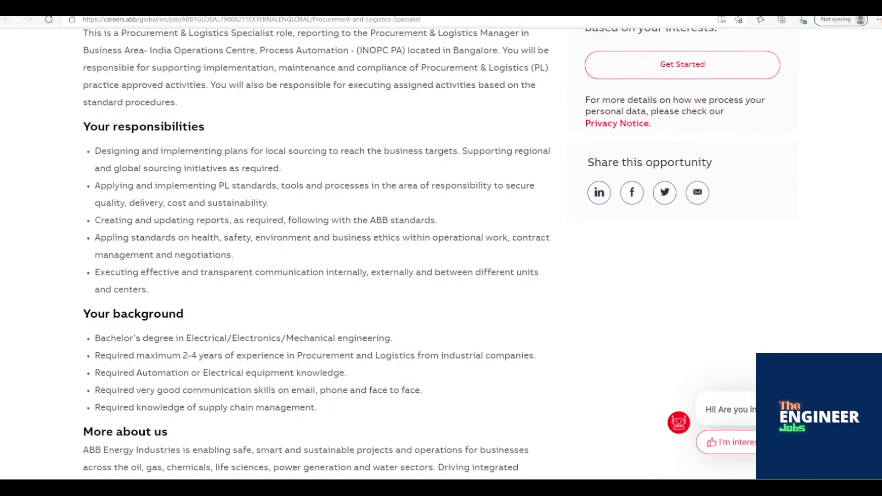
pyautogui.scroll(-1, 441, 276)
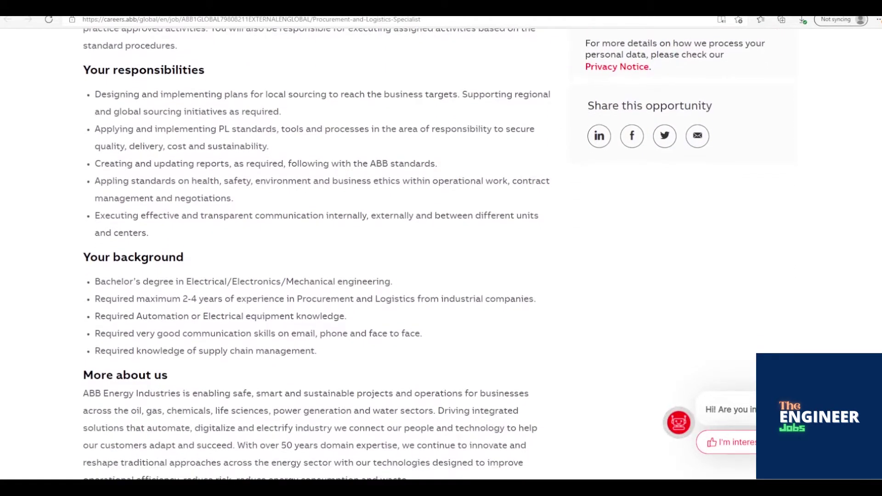
pyautogui.scroll(-1, 423, 254)
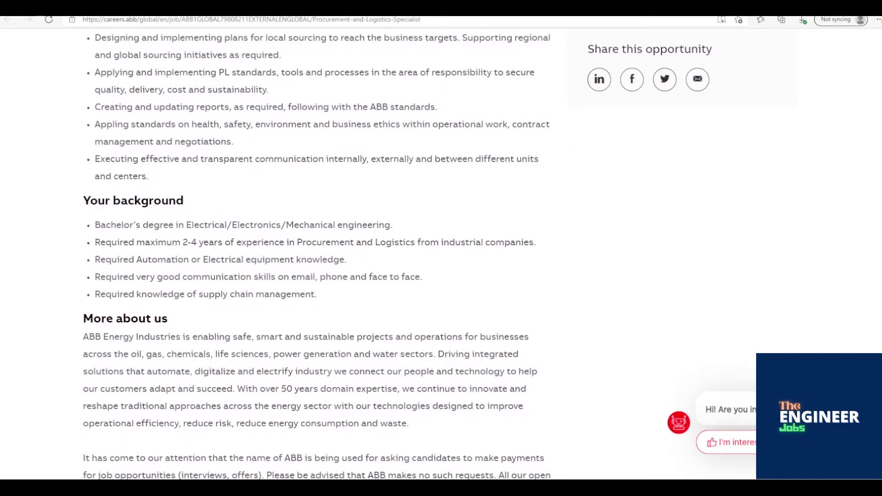
pyautogui.scroll(-1, 397, 254)
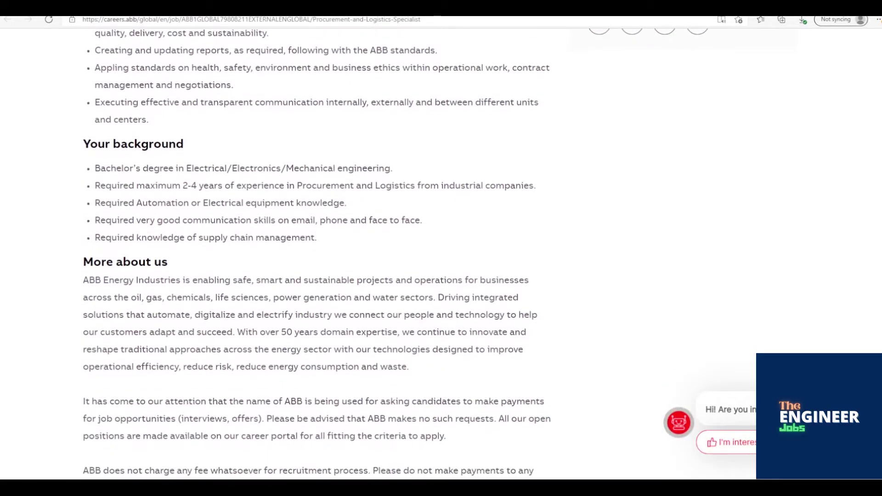
pyautogui.scroll(-1, 396, 248)
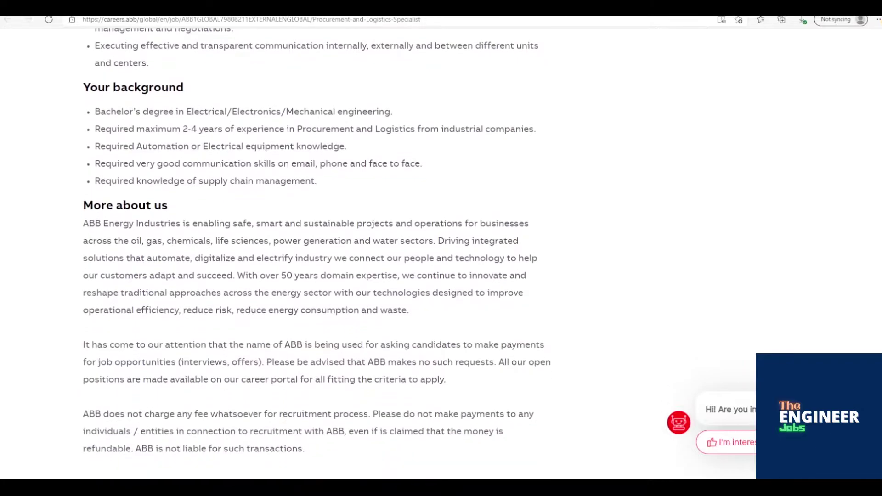
pyautogui.scroll(-1, 483, 247)
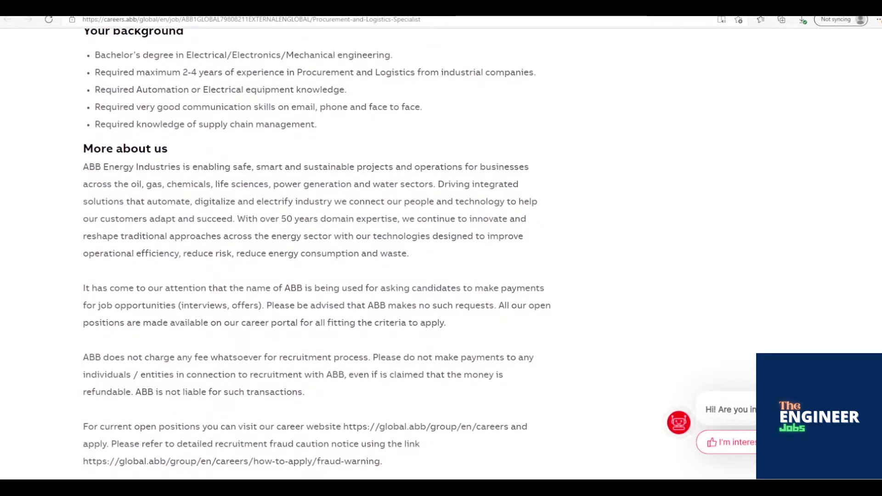
pyautogui.scroll(-1, 441, 248)
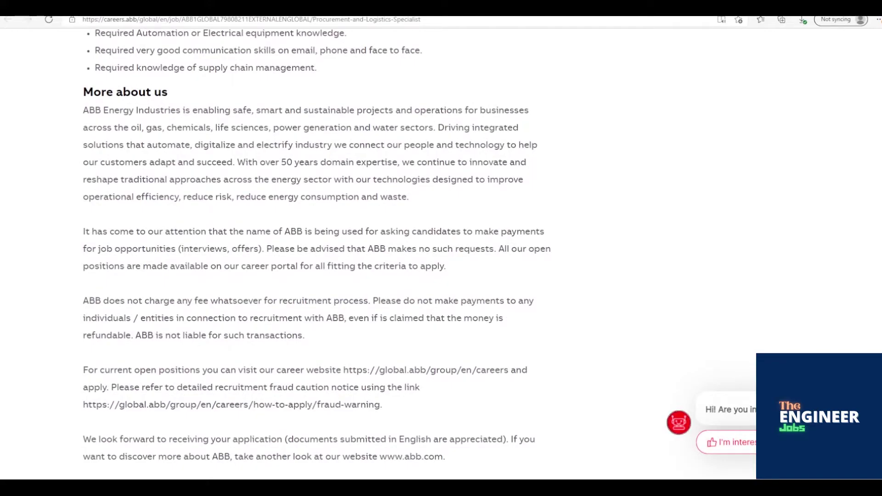
pyautogui.scroll(-1, 442, 248)
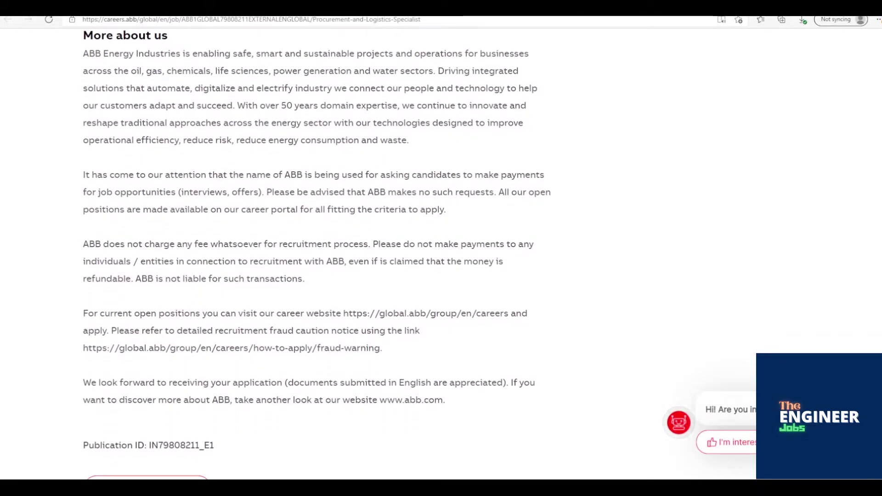
pyautogui.scroll(-1, 441, 247)
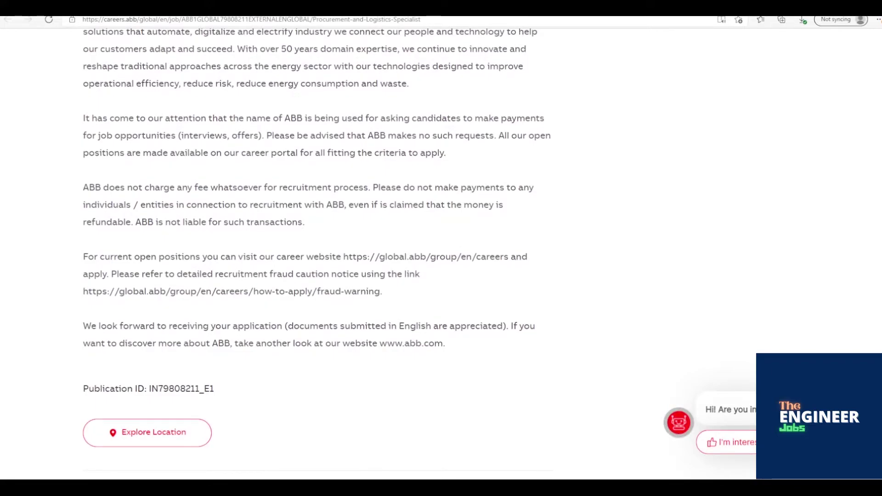
pyautogui.scroll(-1, 441, 248)
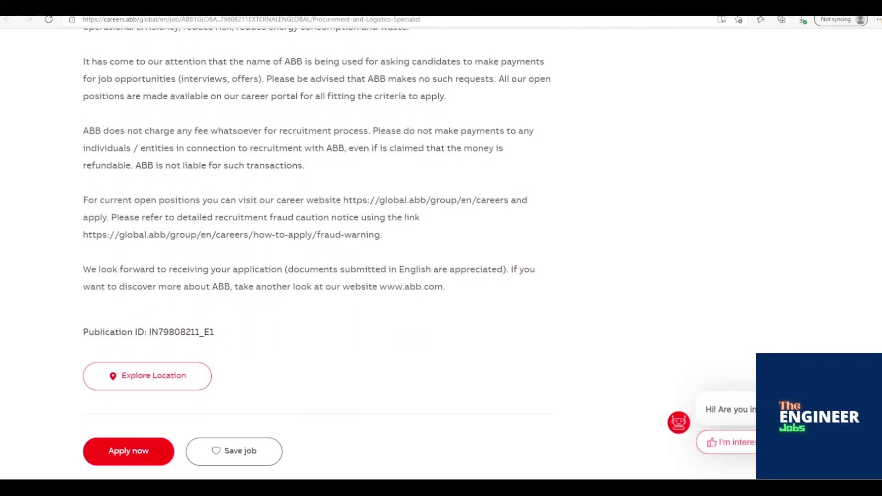
pyautogui.scroll(-1, 441, 247)
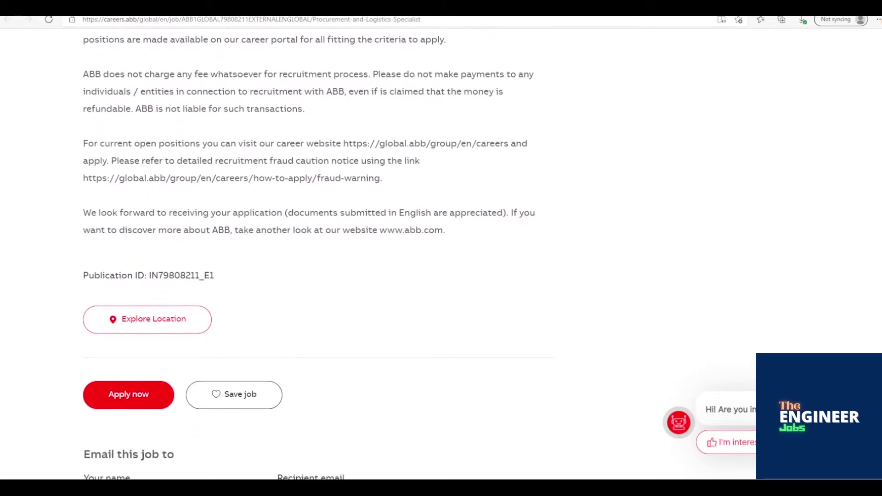
pyautogui.scroll(-1, 440, 248)
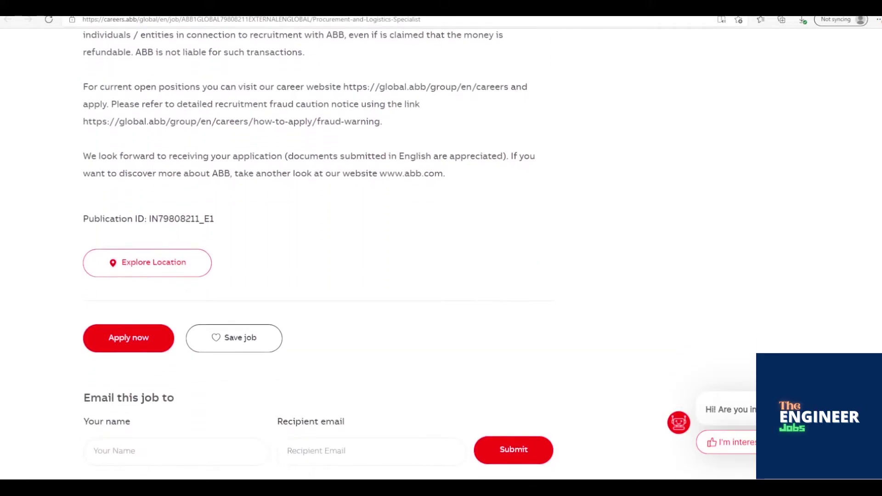
pyautogui.scroll(-1, 441, 247)
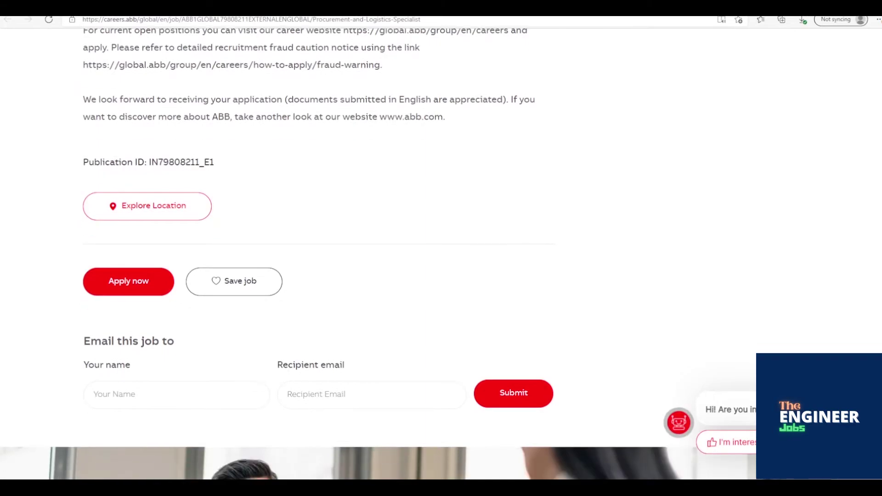
pyautogui.scroll(-1, 441, 248)
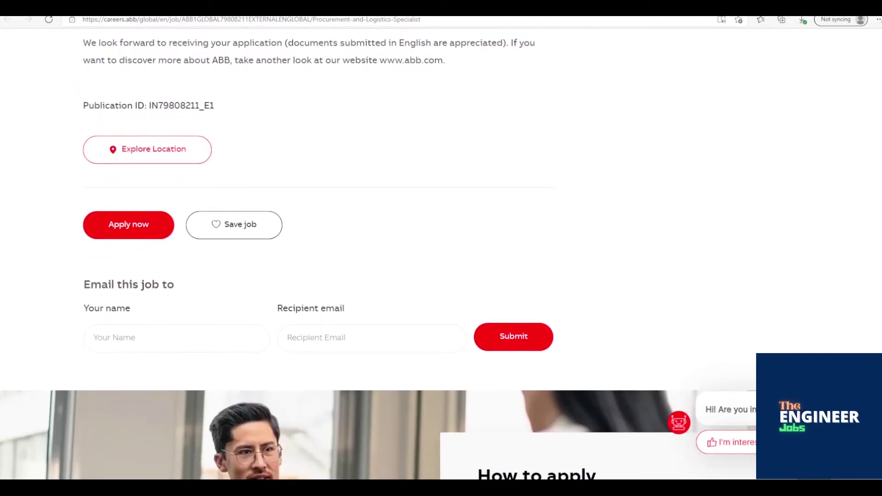
pyautogui.scroll(-1, 442, 247)
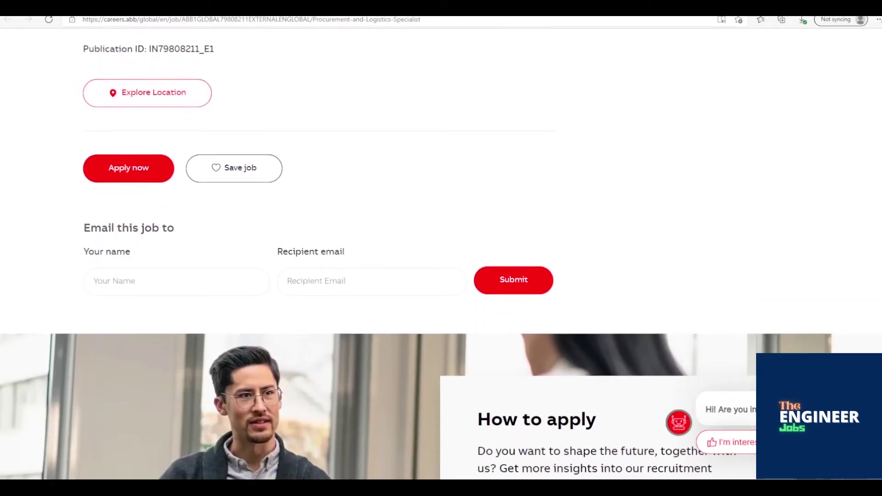
pyautogui.scroll(-1, 441, 248)
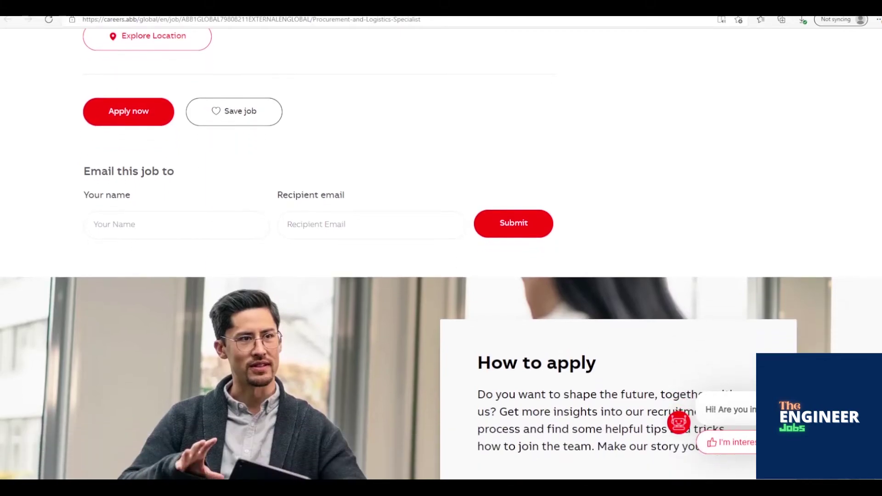
pyautogui.scroll(-1, 442, 247)
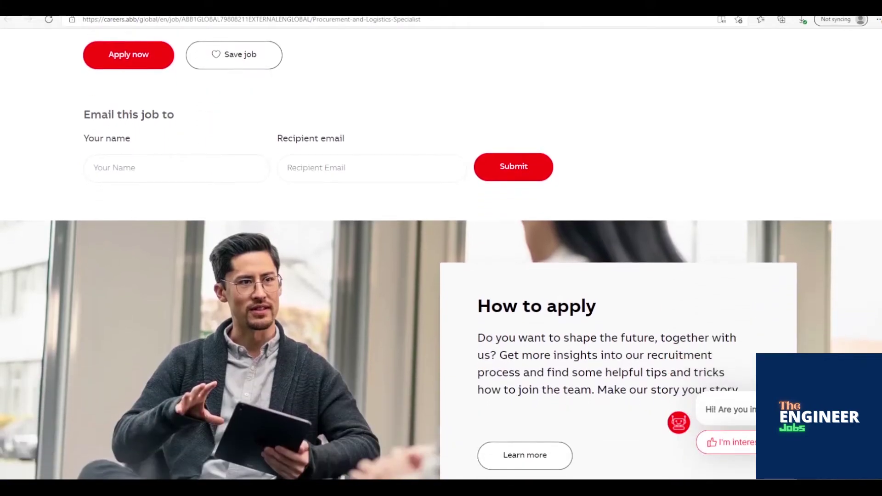
pyautogui.scroll(-1, 441, 247)
pyautogui.scroll(-1, 441, 248)
pyautogui.scroll(-1, 441, 247)
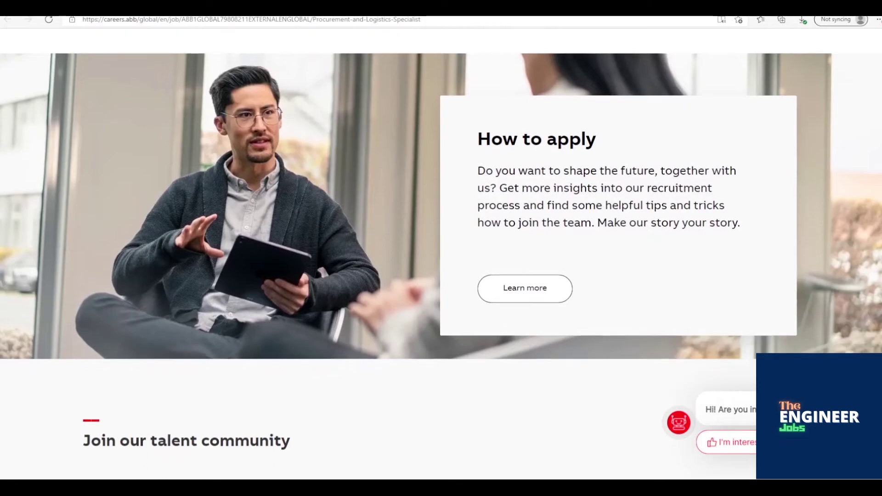
pyautogui.scroll(-1, 441, 248)
pyautogui.scroll(-1, 442, 247)
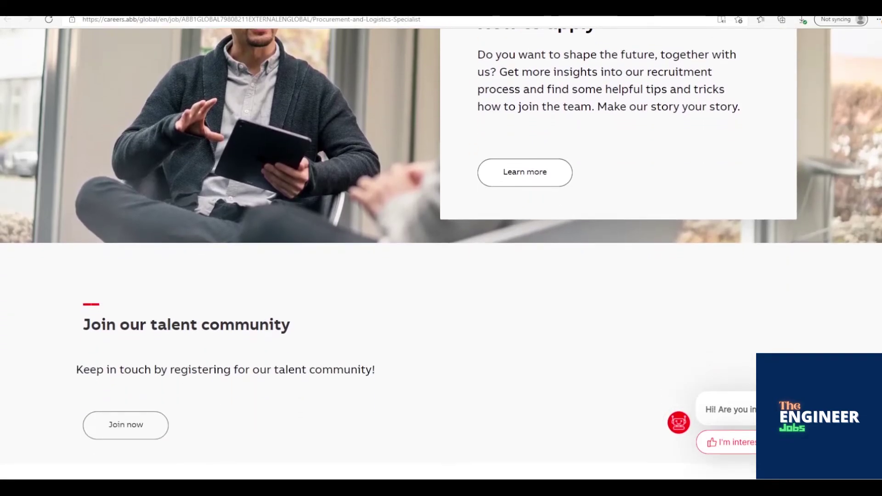
pyautogui.scroll(-1, 441, 247)
pyautogui.scroll(-1, 441, 247)
pyautogui.scroll(-1, 442, 248)
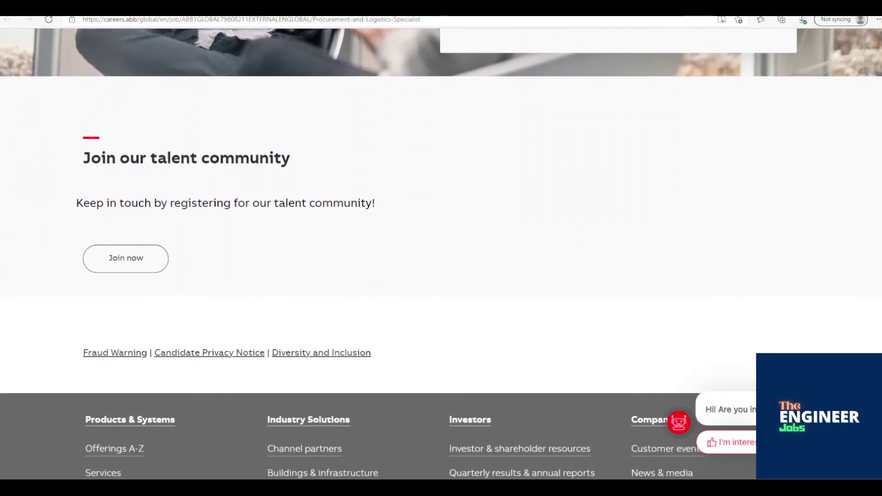
pyautogui.scroll(-1, 441, 248)
pyautogui.scroll(-1, 442, 247)
pyautogui.scroll(-1, 441, 247)
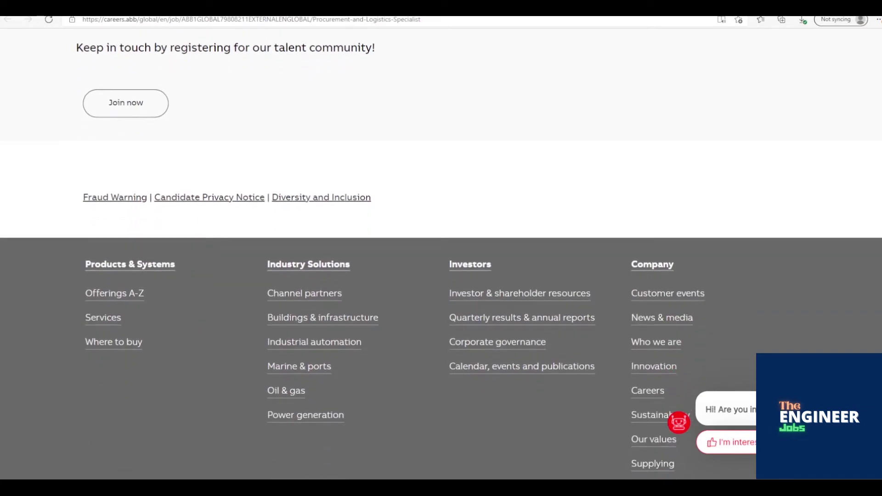
pyautogui.scroll(-1, 441, 247)
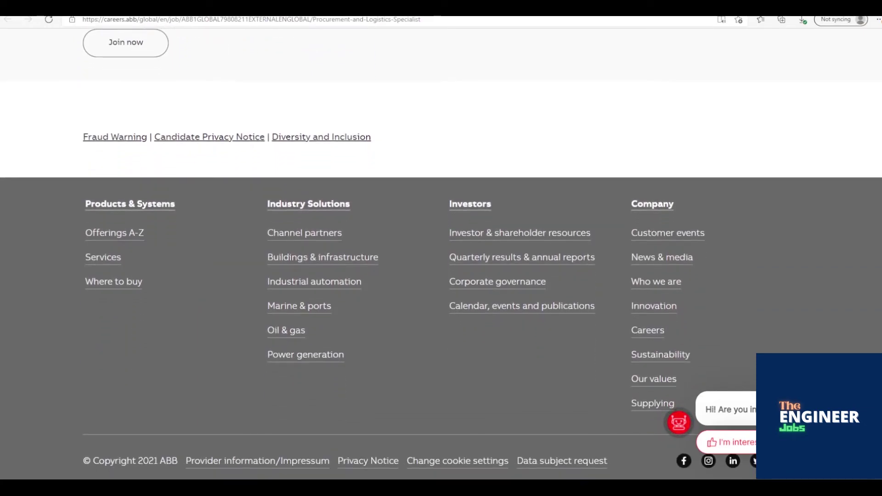